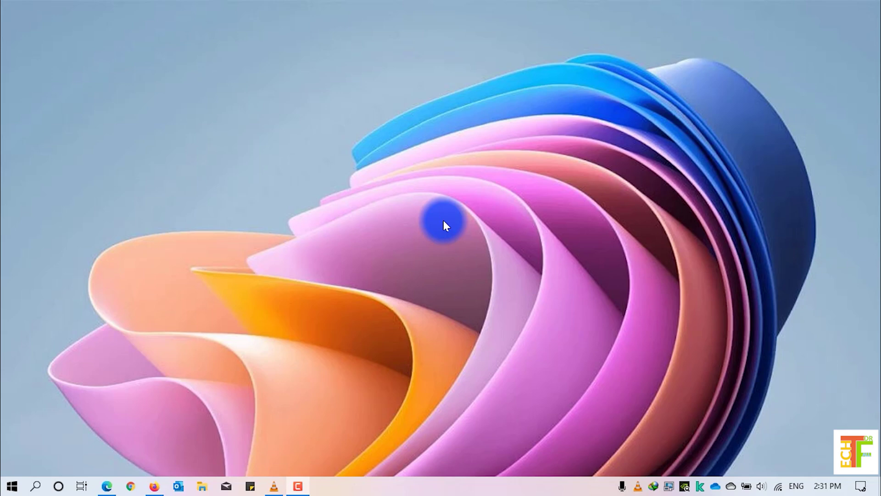
- Run a Google search for 'nvidia graphic driver'
click(154, 486)
text(n)
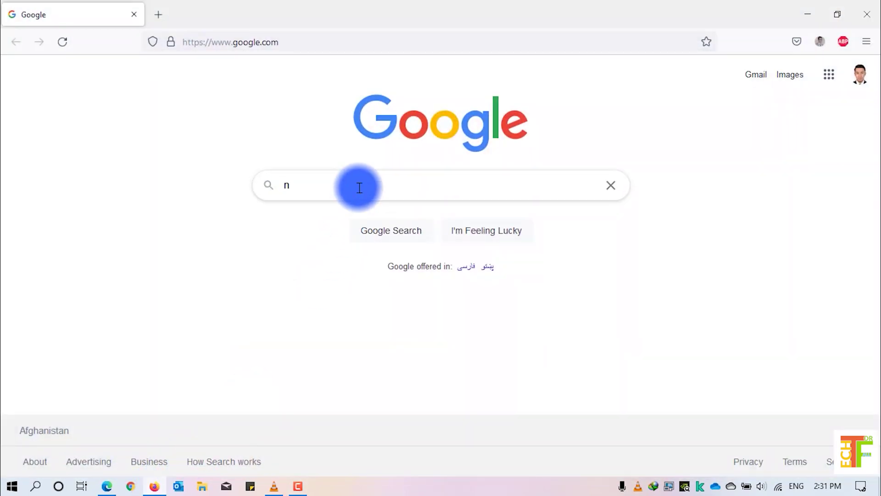
text(a)
key(BackSpace)
text(vidiag)
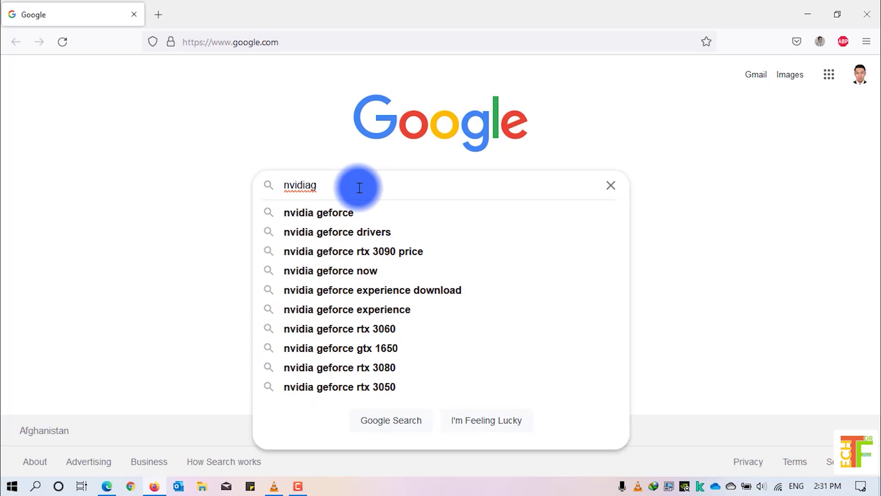
text( graphic driv)
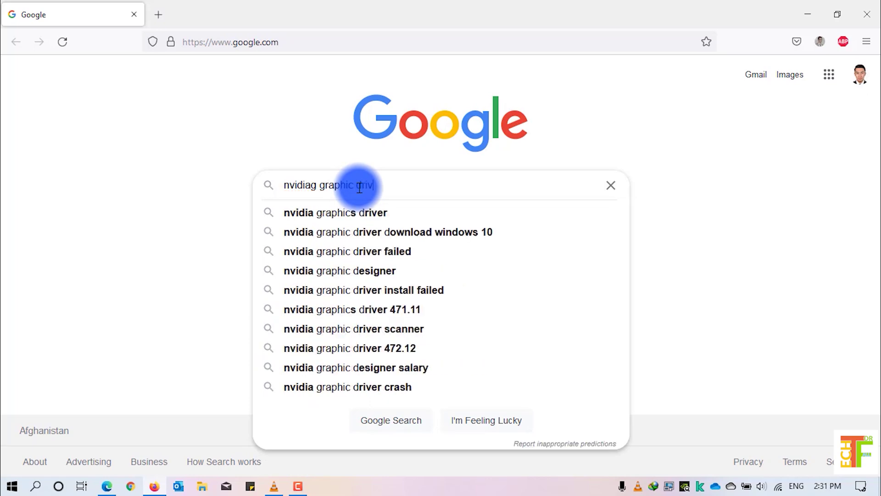
text(er)
key(Return)
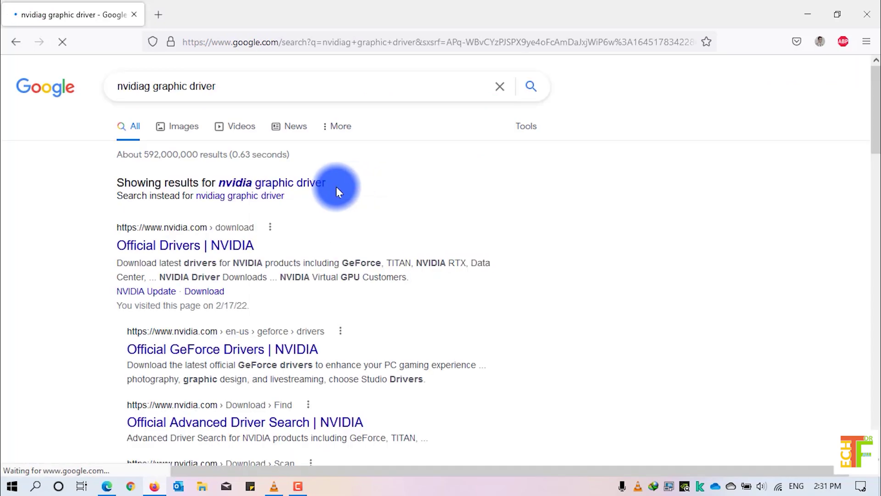
- On NVIDIA's drivers page, choose GeForce, MX200 Series (Notebooks), GeForce MX230
click(269, 191)
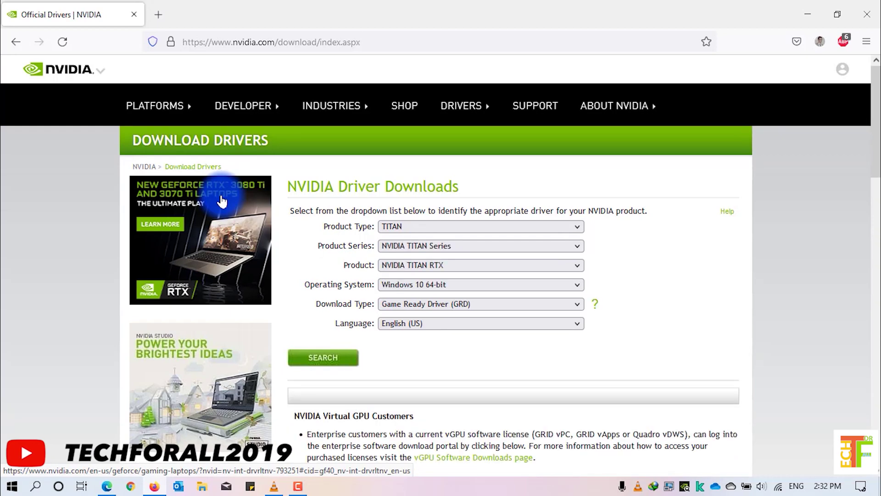
click(406, 228)
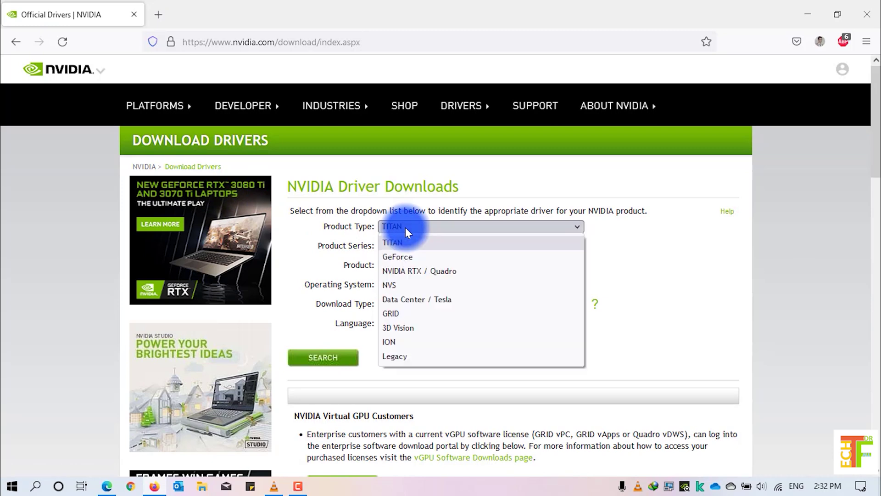
click(407, 258)
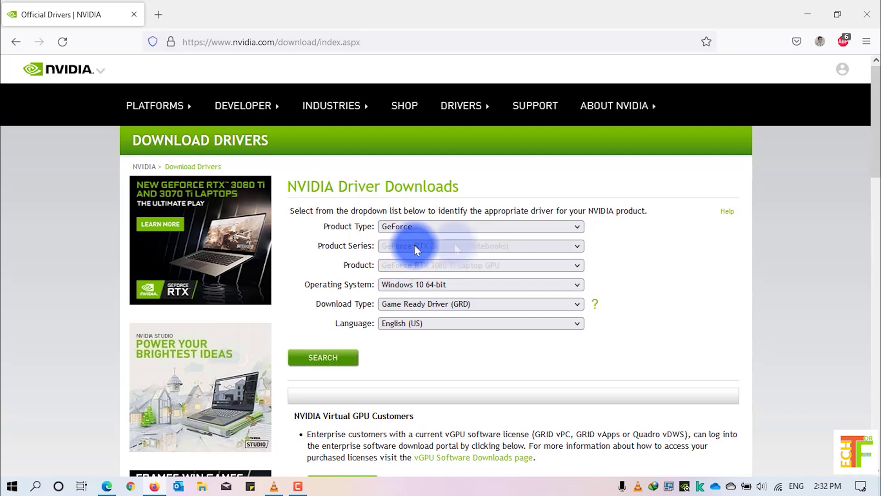
click(455, 249)
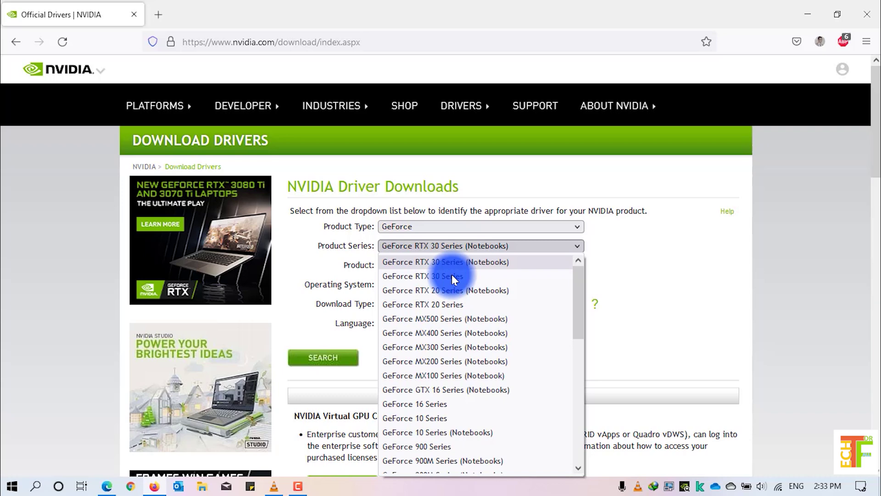
click(434, 361)
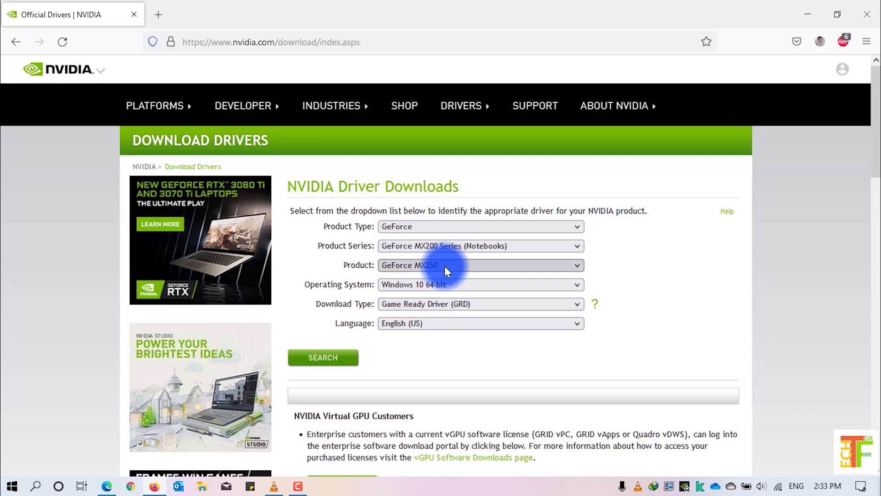
click(444, 266)
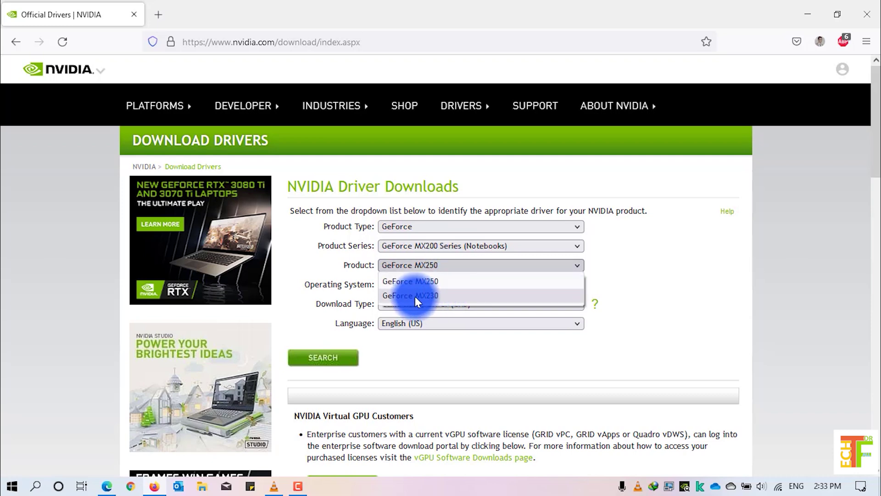
click(445, 296)
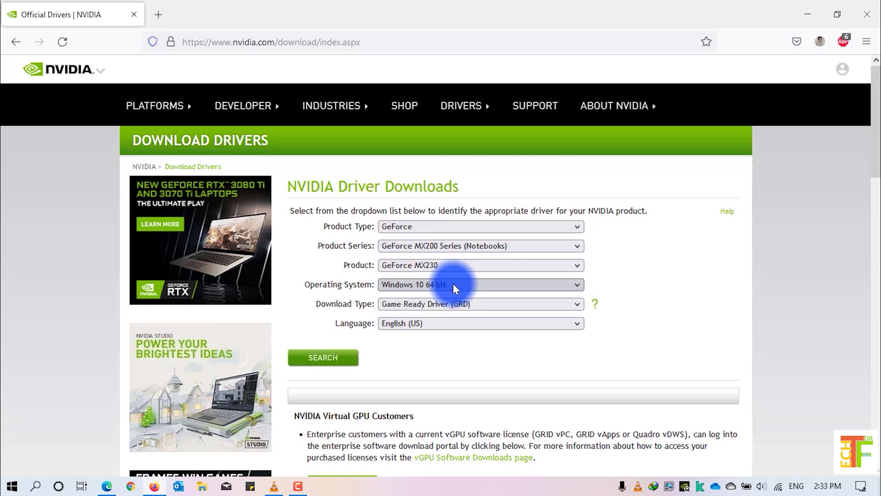
- Keep Windows 10 64-bit and Game Ready Driver as operating system and download type
click(453, 282)
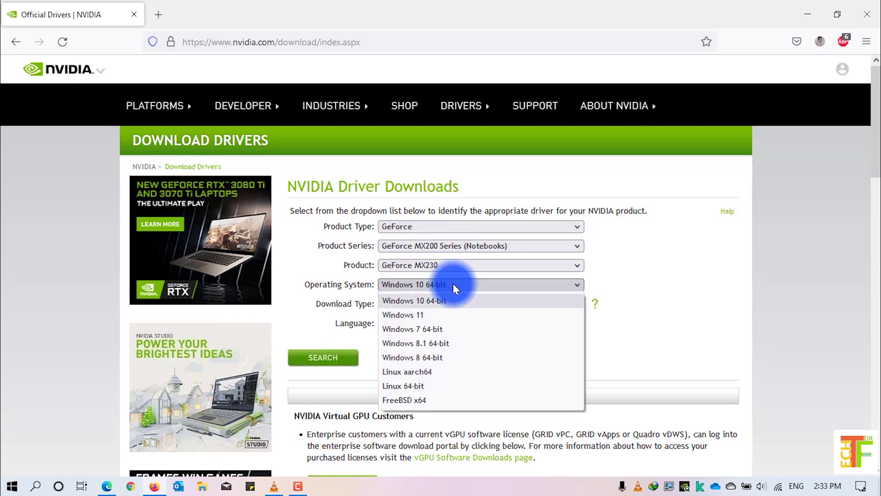
click(437, 301)
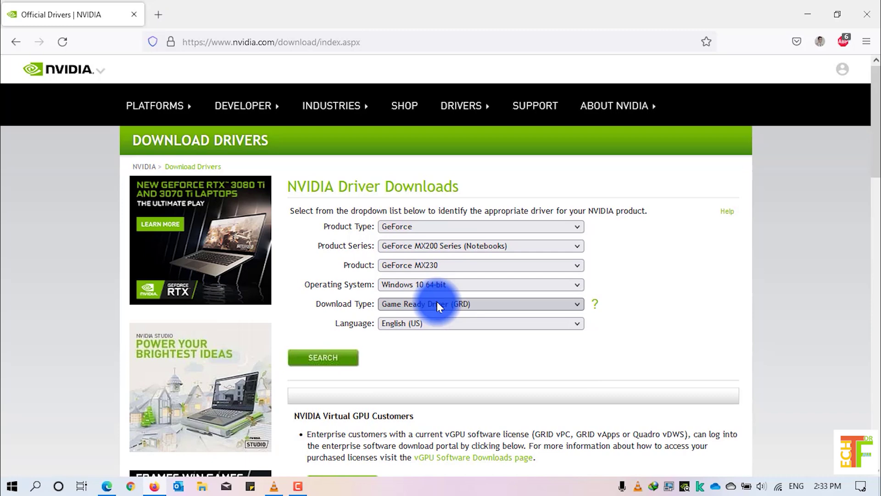
click(437, 301)
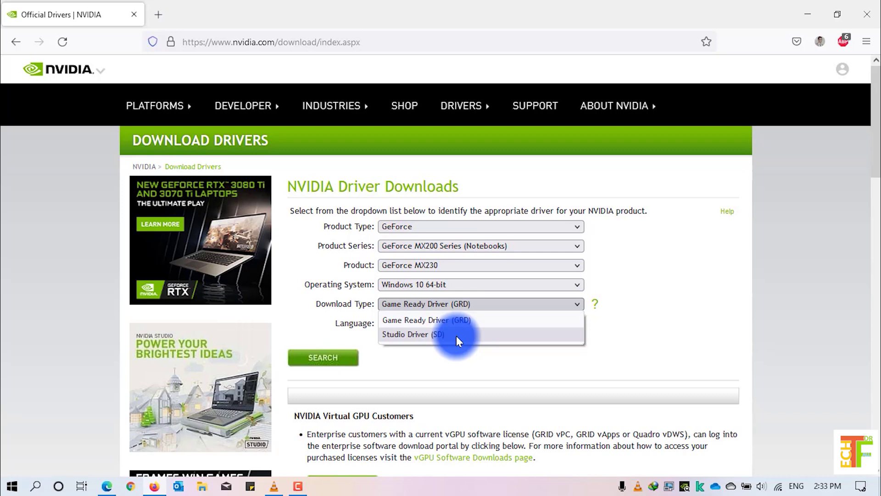
click(458, 321)
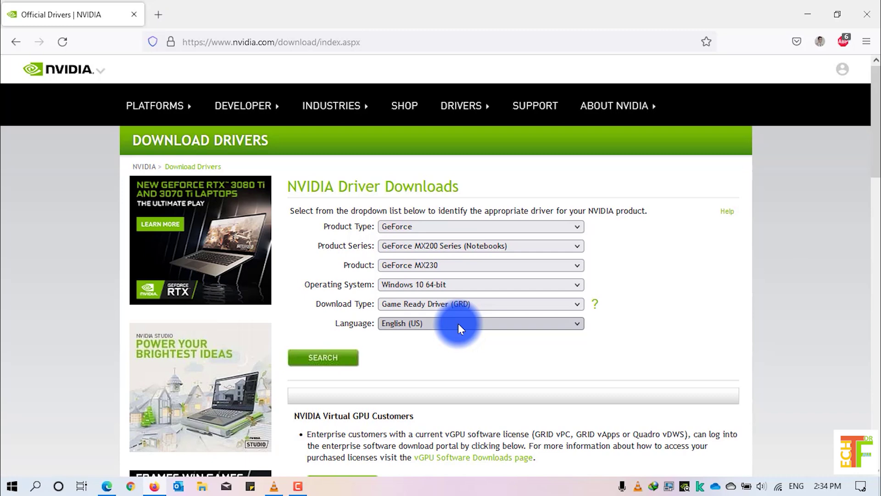
click(465, 302)
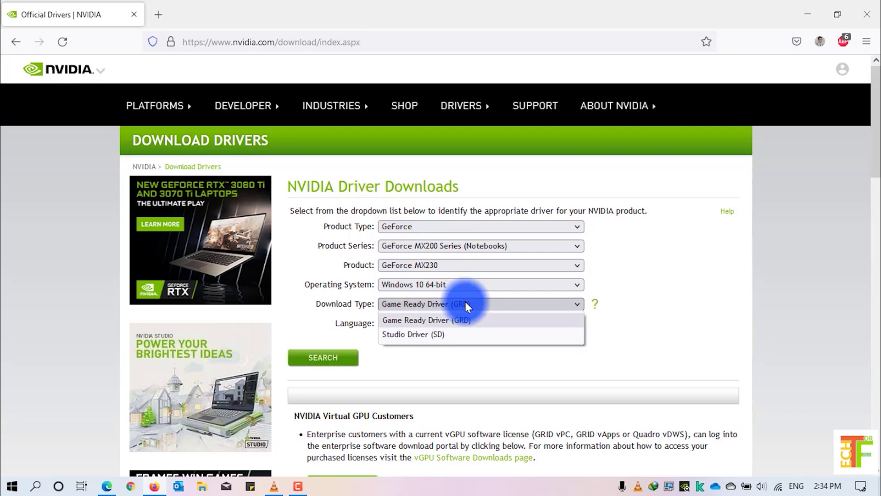
- Search with Studio Driver, then switch back to Game Ready Driver and search again for 511.79
click(471, 333)
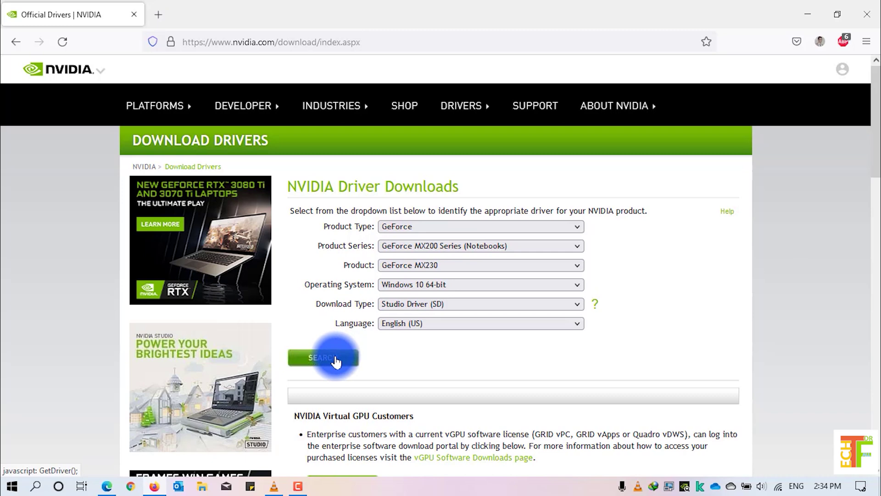
click(335, 358)
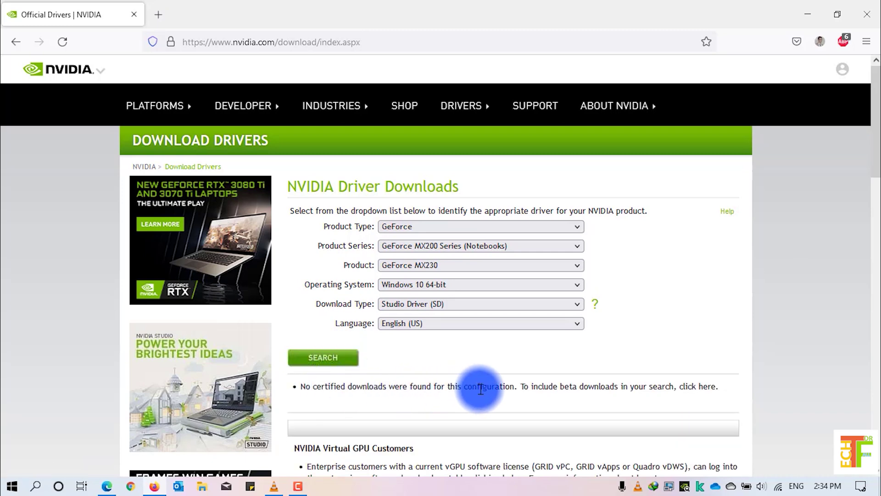
click(486, 304)
click(475, 329)
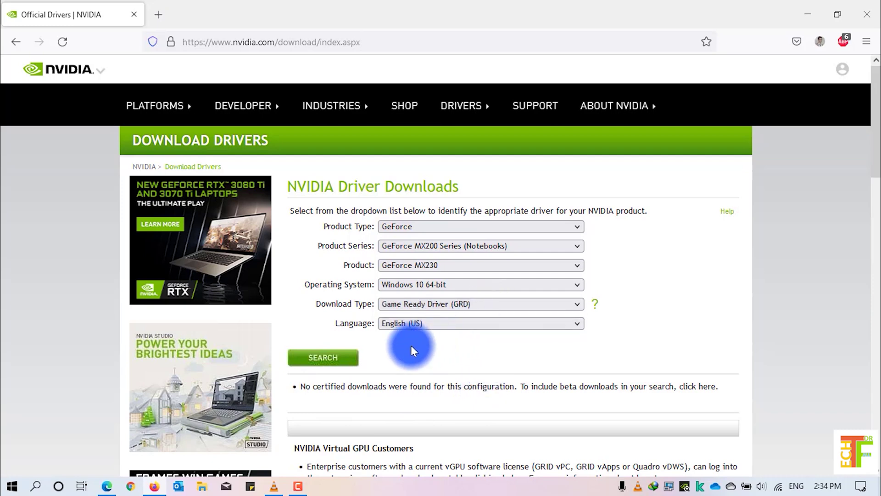
click(337, 363)
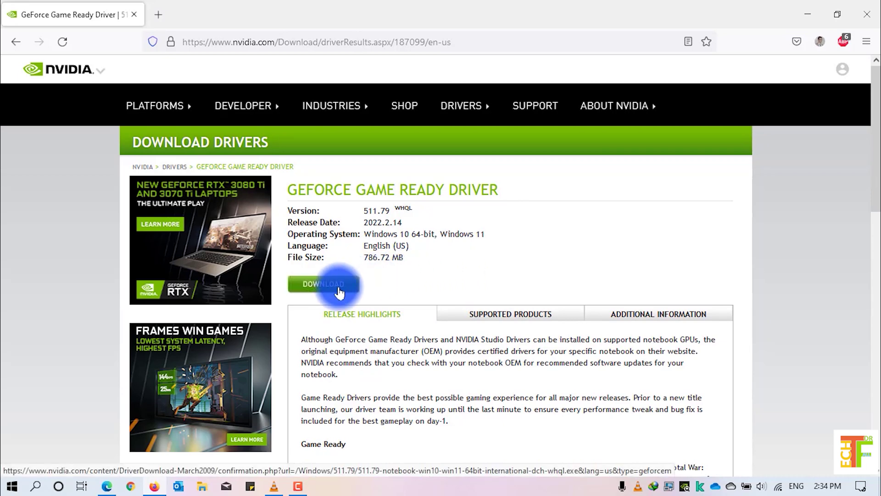
- Download the 511.79 notebook driver, saving the installer, and watch its progress in Firefox
click(338, 290)
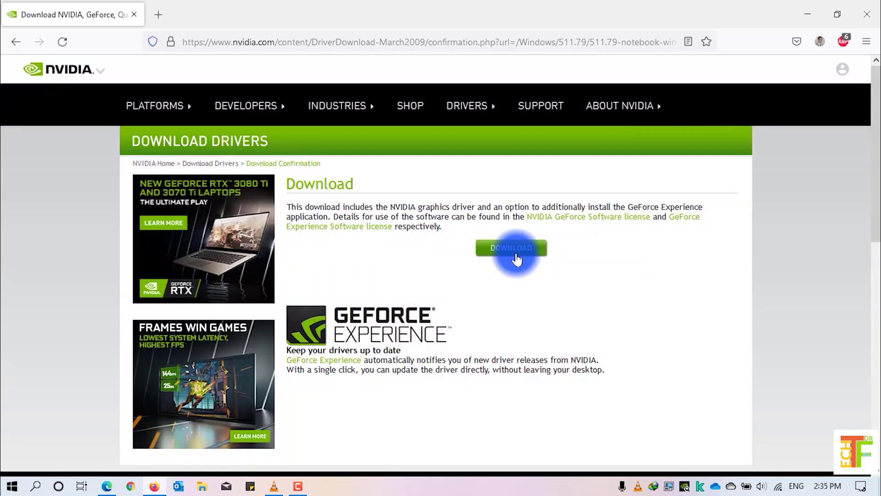
click(517, 253)
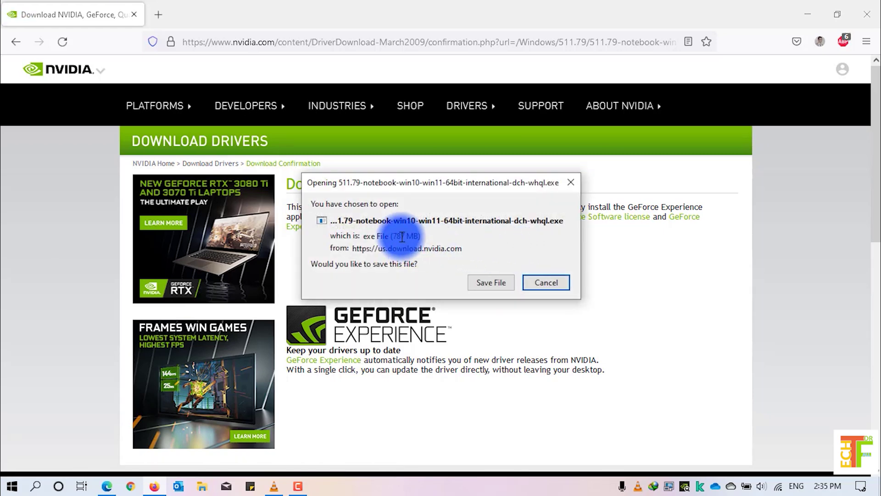
click(487, 285)
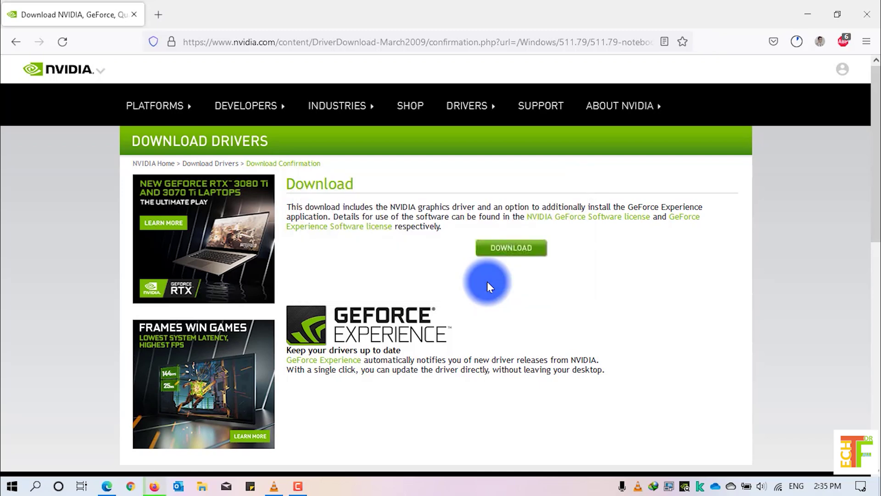
click(792, 40)
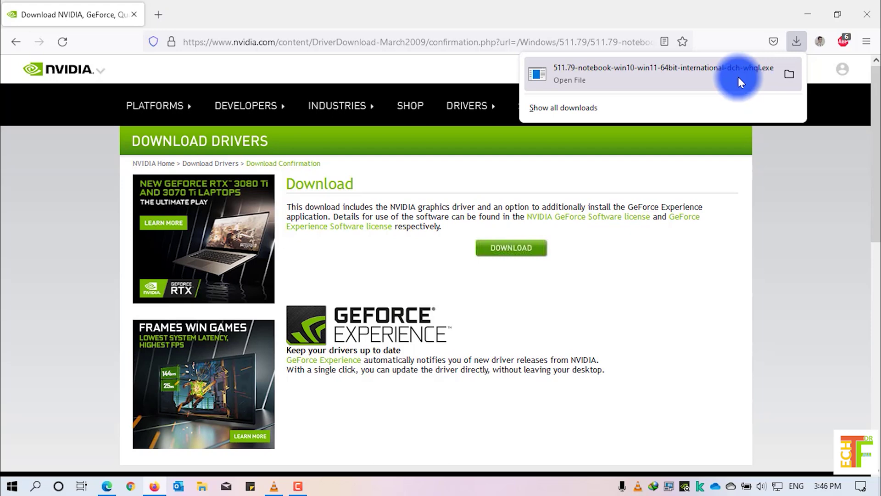
- Bring up the Windows Run dialog to launch appwiz.cpl
key(super+r)
text(appwiz.cp)
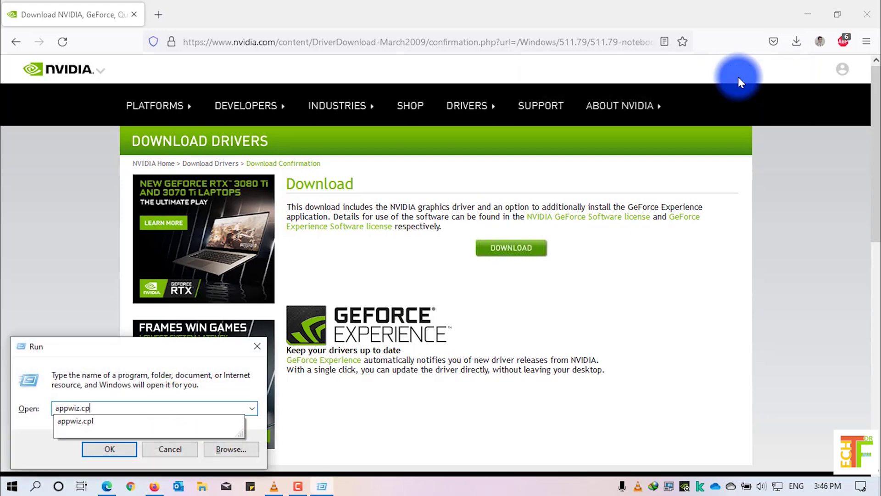
text(l)
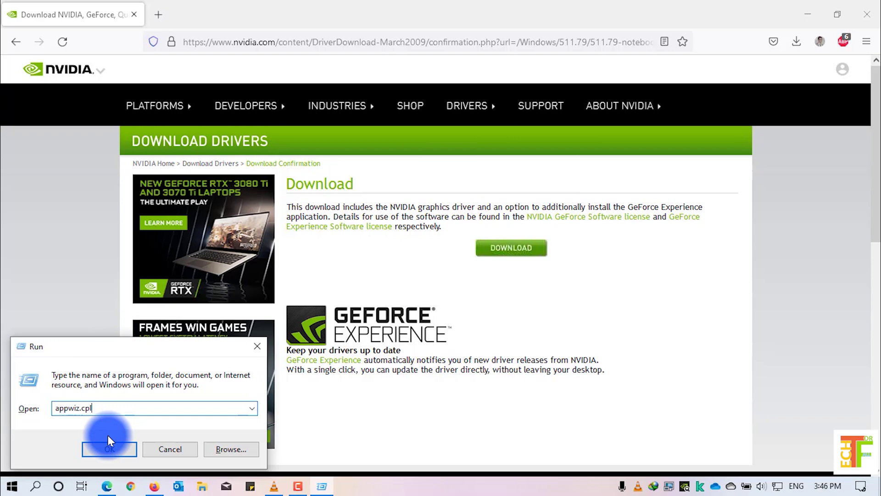
- Confirm NVIDIA Graphics Driver 511.65 in Programs and Features, then return to Firefox's downloads
click(109, 448)
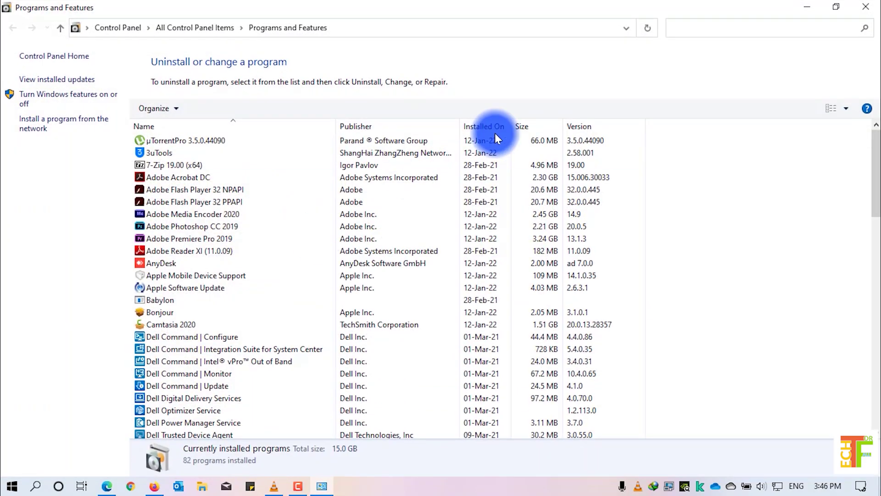
text(nv)
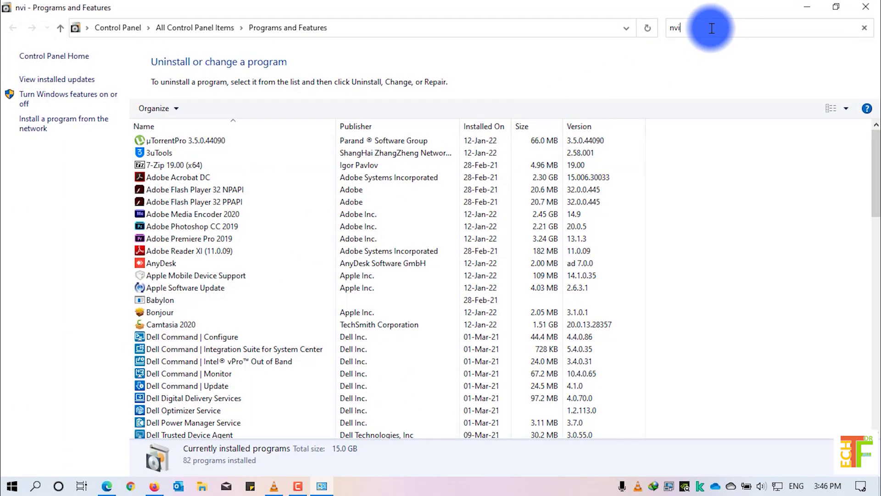
text(i)
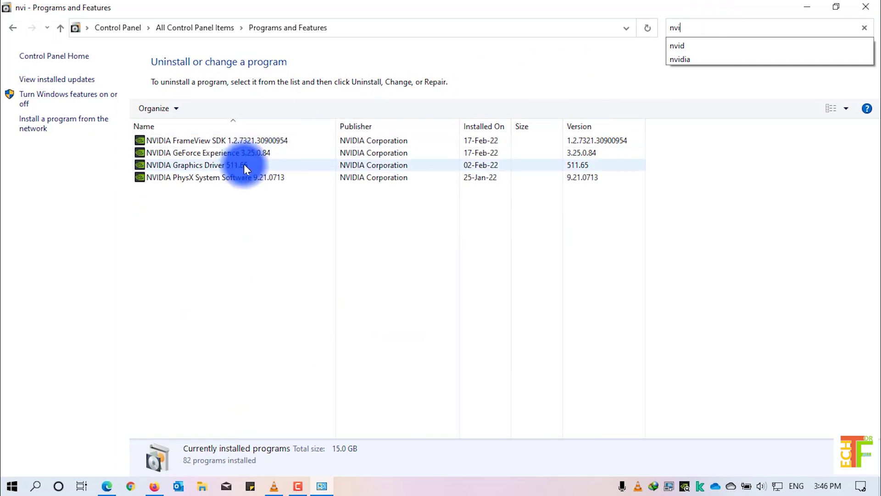
click(238, 166)
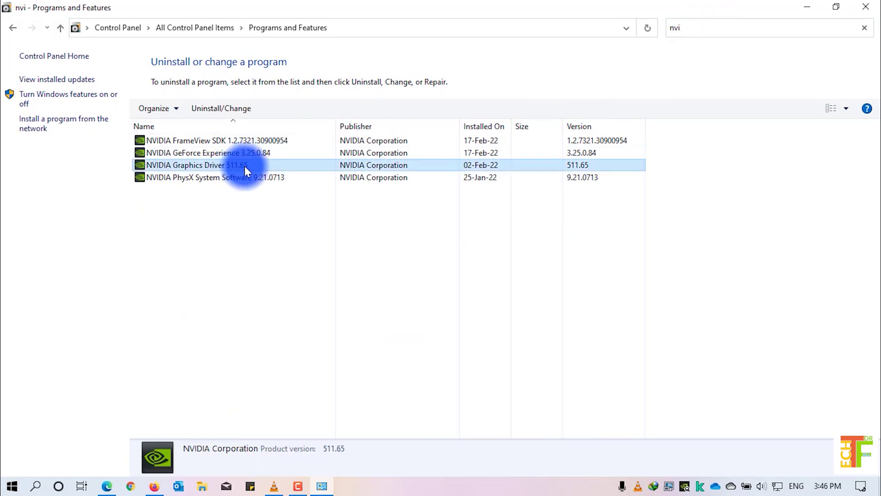
click(809, 11)
click(796, 42)
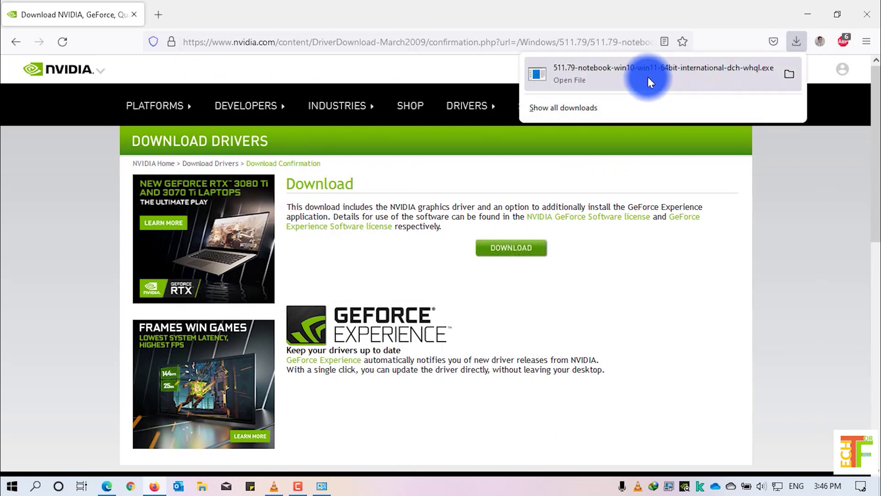
- Launch the downloaded 511.79 installer and extract it to the default folder
click(606, 78)
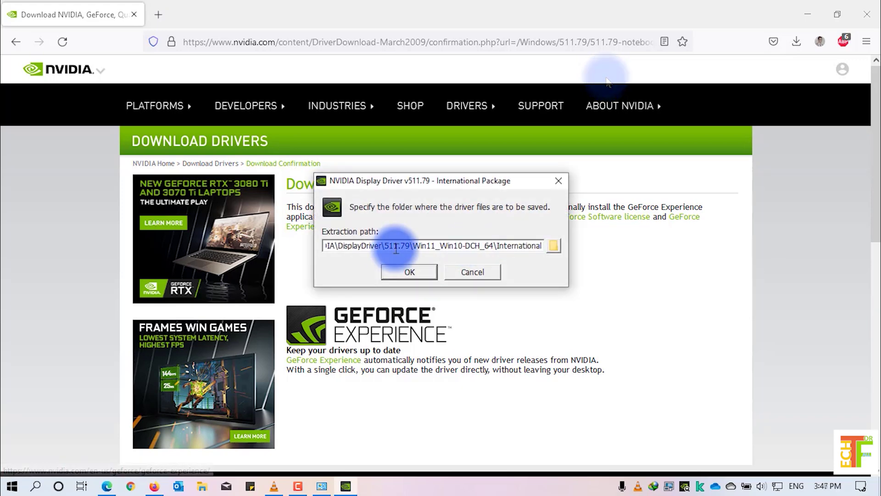
drag(426, 246, 318, 242)
click(408, 271)
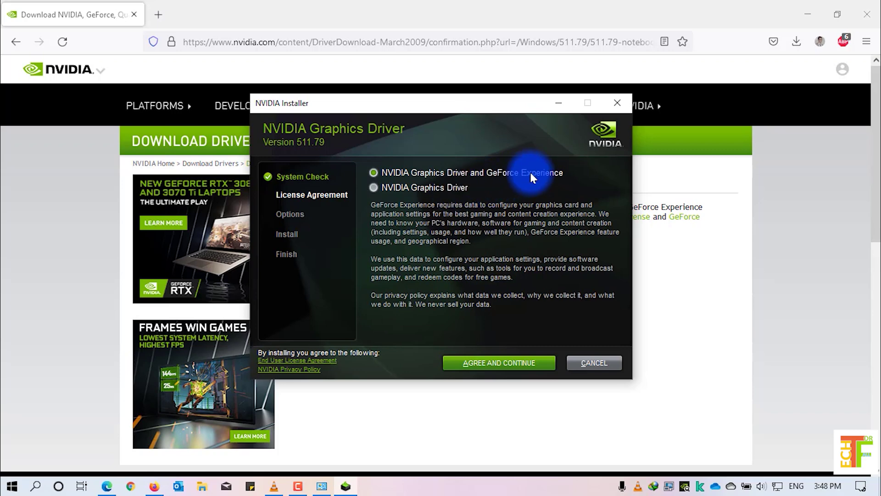
- Install Graphics Driver with GeForce Experience, agreeing to the license, using Express settings
click(455, 195)
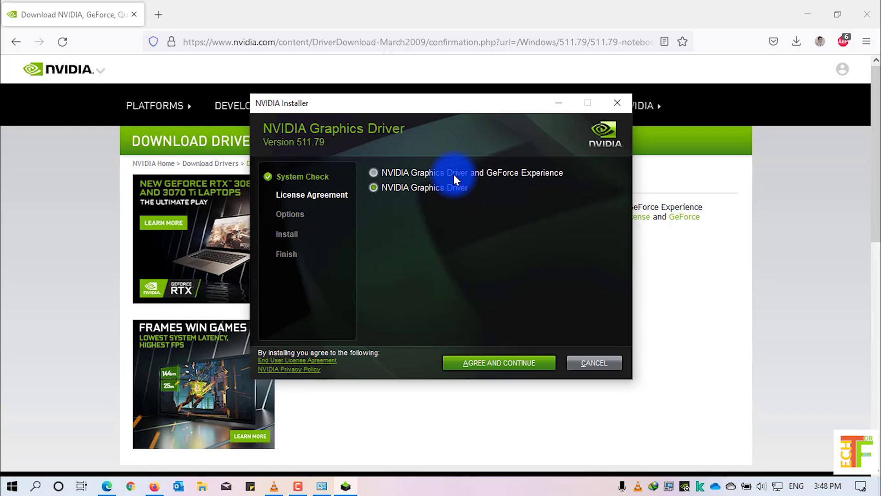
click(453, 174)
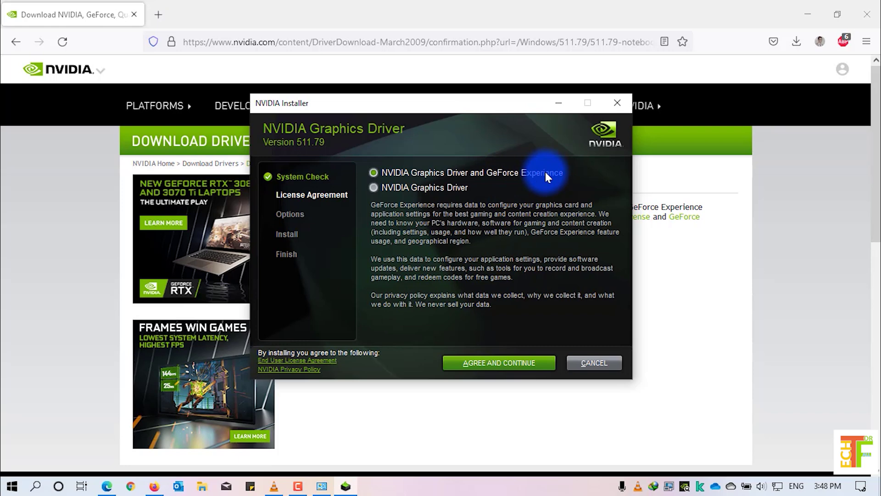
click(509, 364)
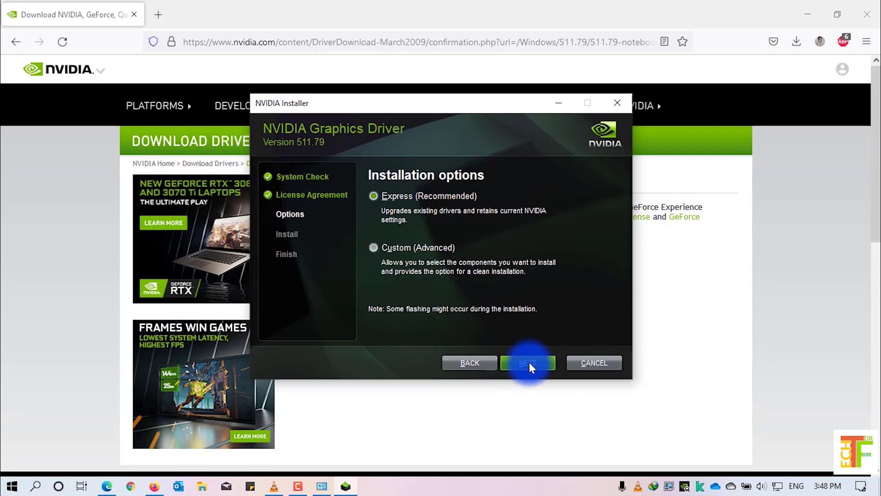
click(527, 363)
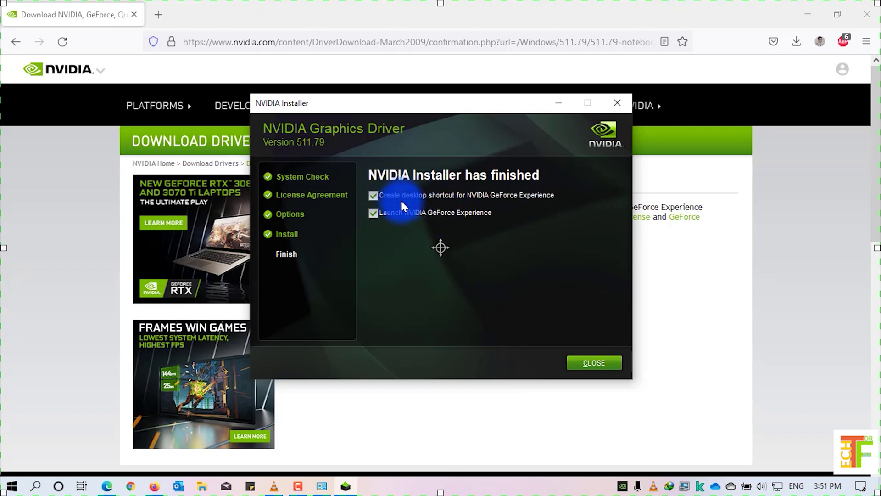
- Uncheck the desktop shortcut and GeForce Experience launch options and close the installer
click(373, 196)
click(374, 213)
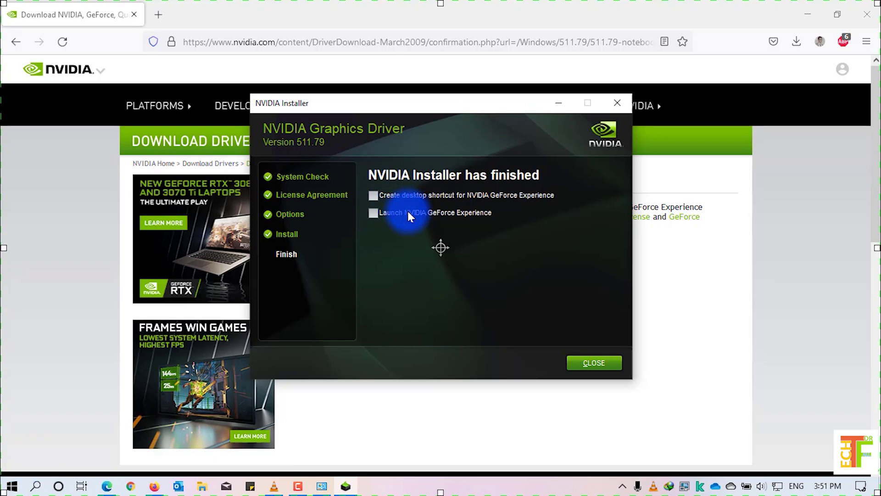
click(600, 364)
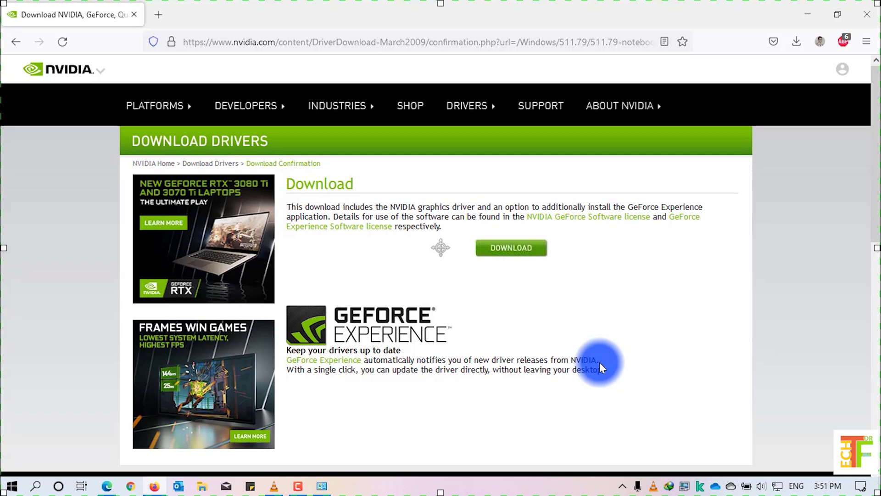
- Reopen Programs and Features via appwiz.cpl from the Run dialog
key(super+r)
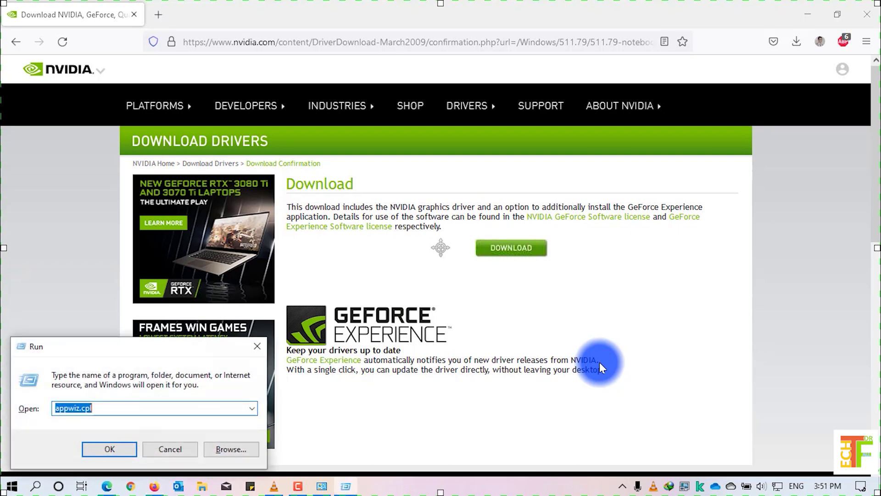
key(End)
double_click(79, 410)
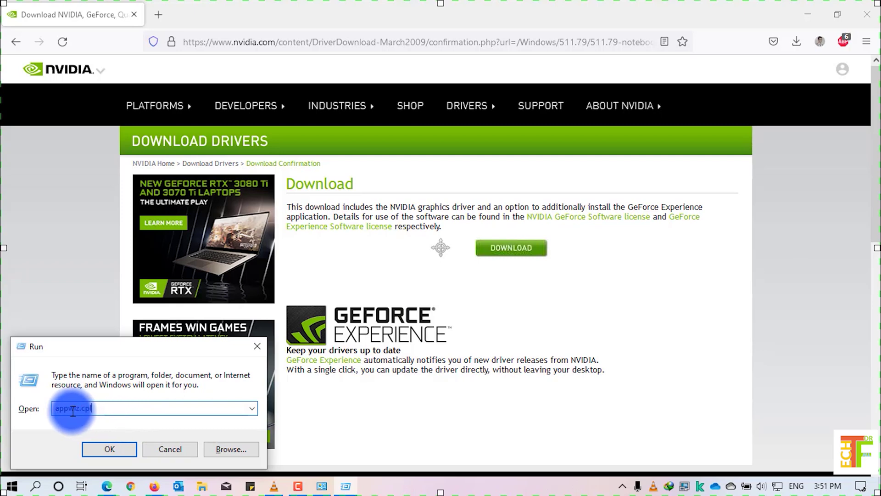
click(87, 411)
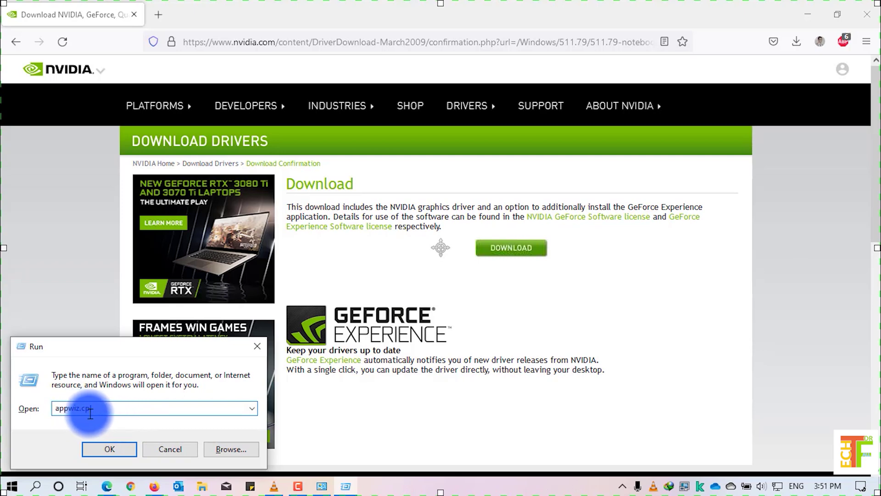
click(111, 449)
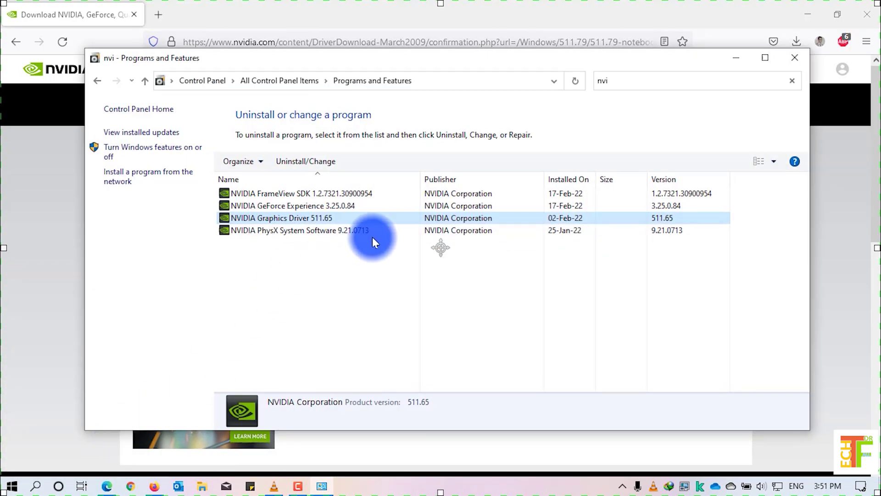
- Refresh the list and select NVIDIA Graphics Driver, now showing version 511.79
click(577, 81)
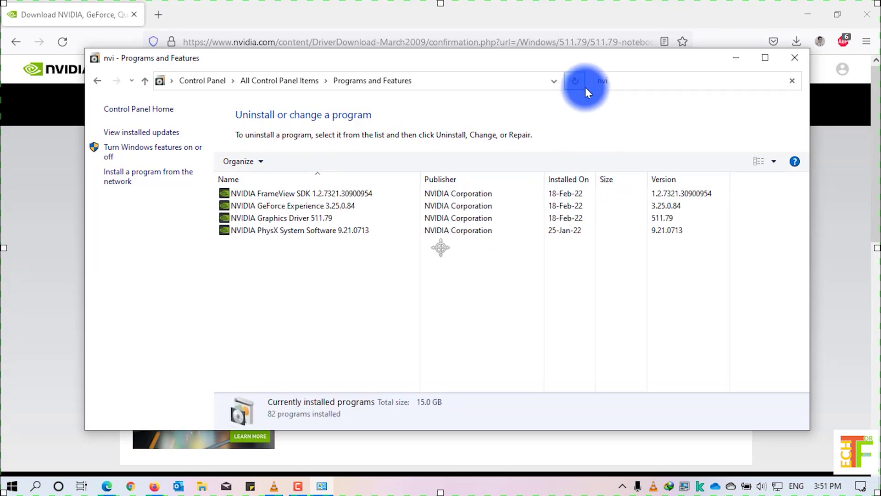
click(653, 218)
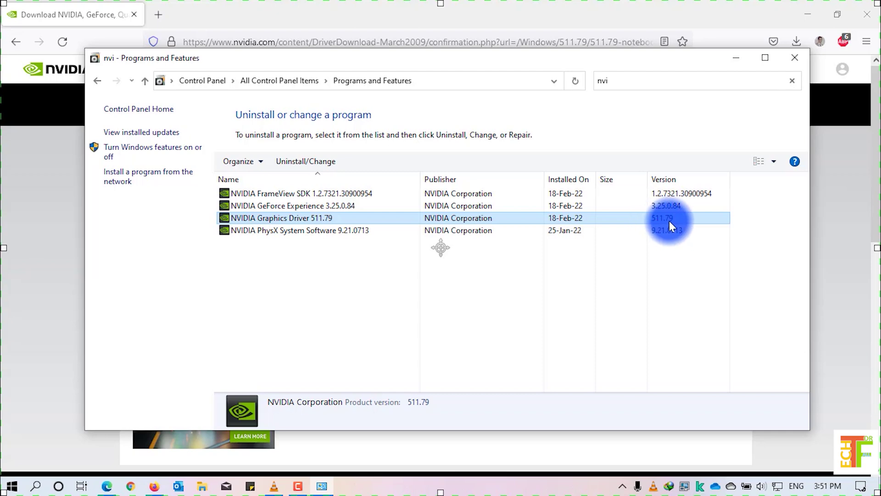
- Dismiss the programs window and minimize Firefox to show only the desktop wallpaper
click(795, 58)
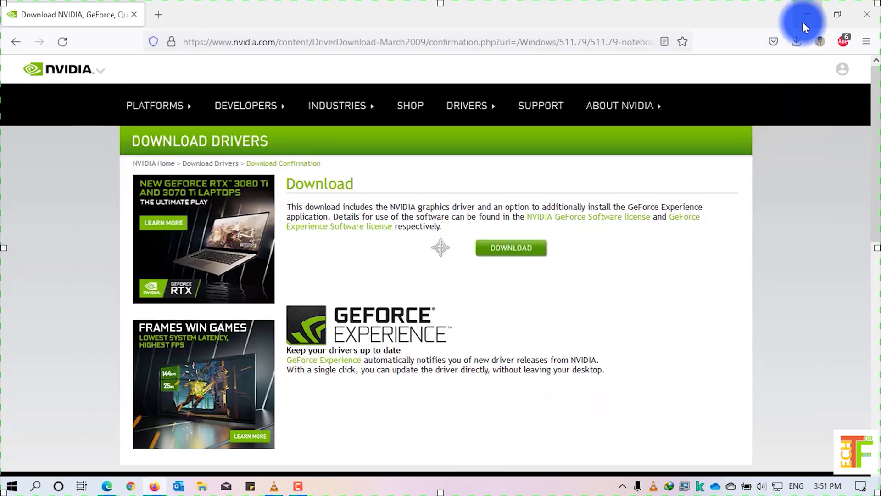
click(803, 15)
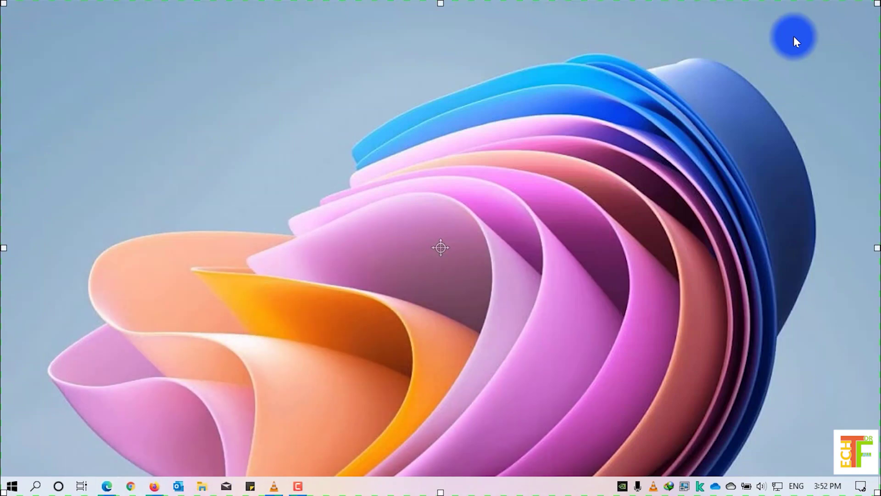